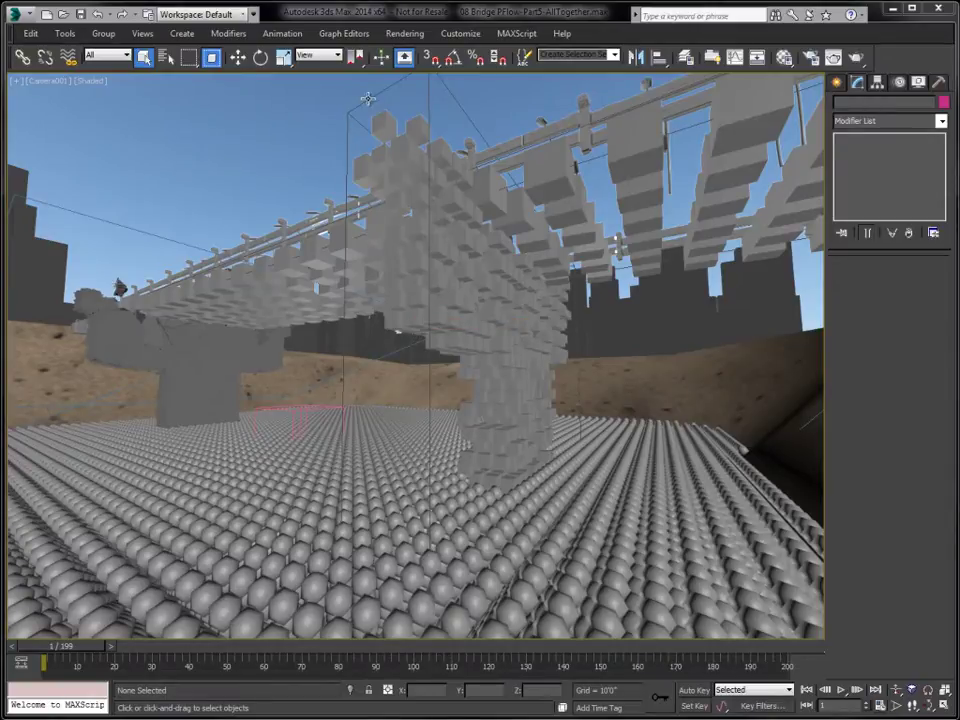
# Open Particle View from Graph Editors, move it to the top-left and enlarge it.
pyautogui.click(341, 33)
pyautogui.click(385, 183)
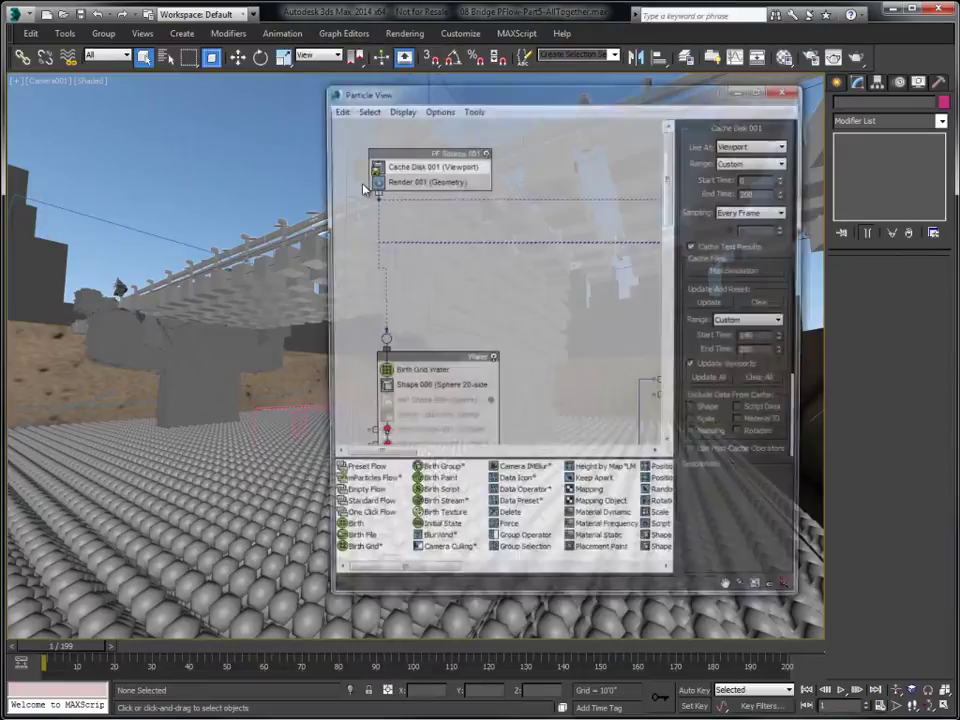
pyautogui.moveTo(400, 98); pyautogui.dragTo(95, 22)
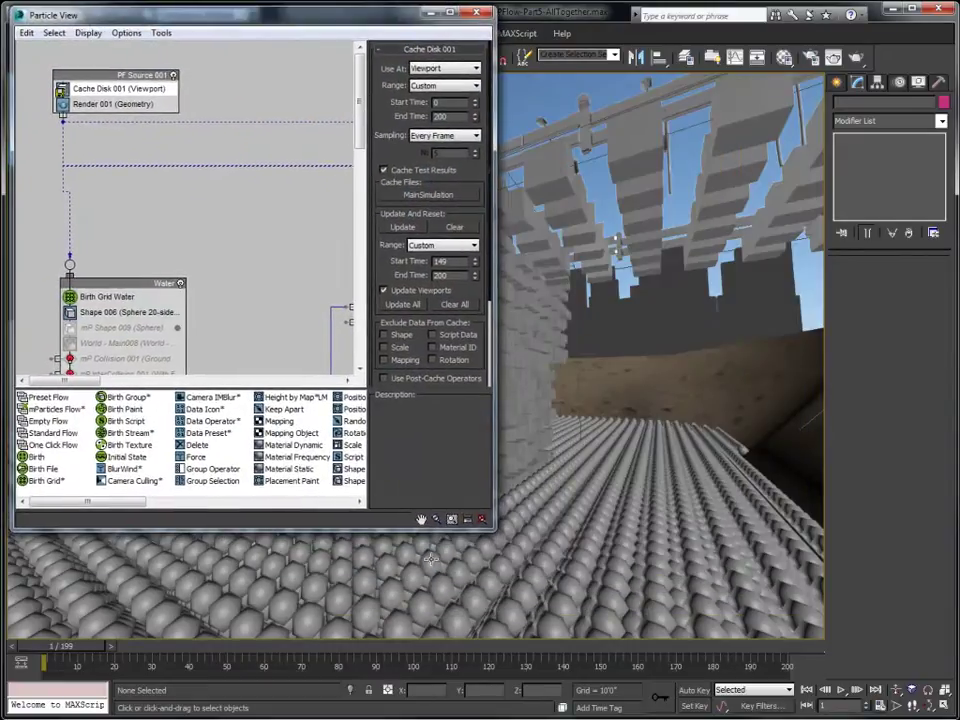
pyautogui.moveTo(481, 537); pyautogui.dragTo(940, 712)
# Hide the Parameters, Depot and Description panels, then move PF Source 001 to the right.
pyautogui.click(78, 32)
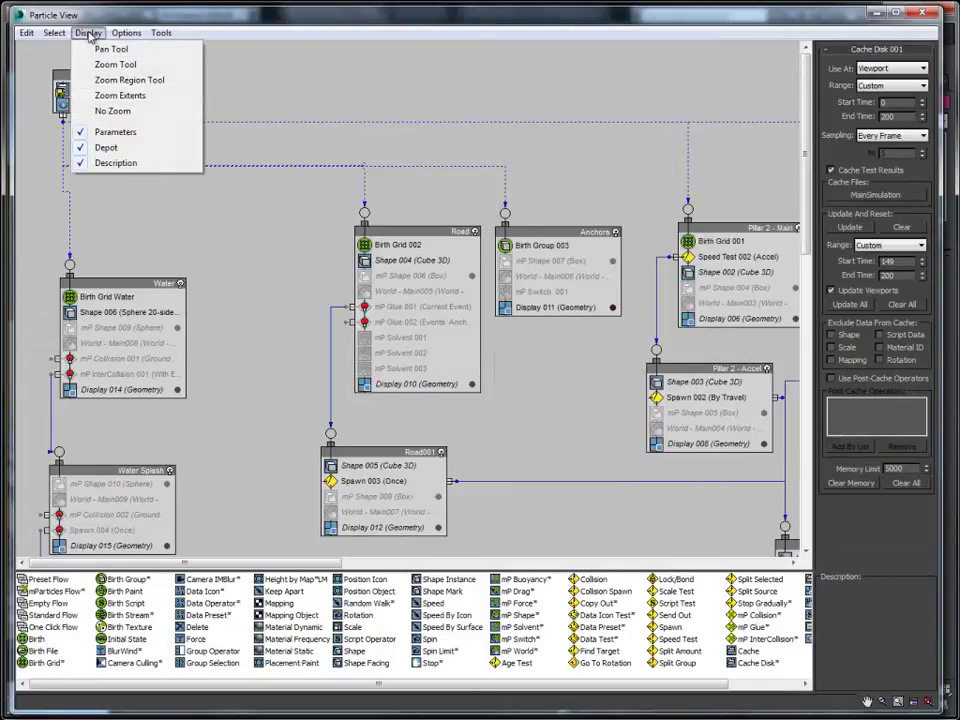
pyautogui.click(113, 139)
pyautogui.click(86, 32)
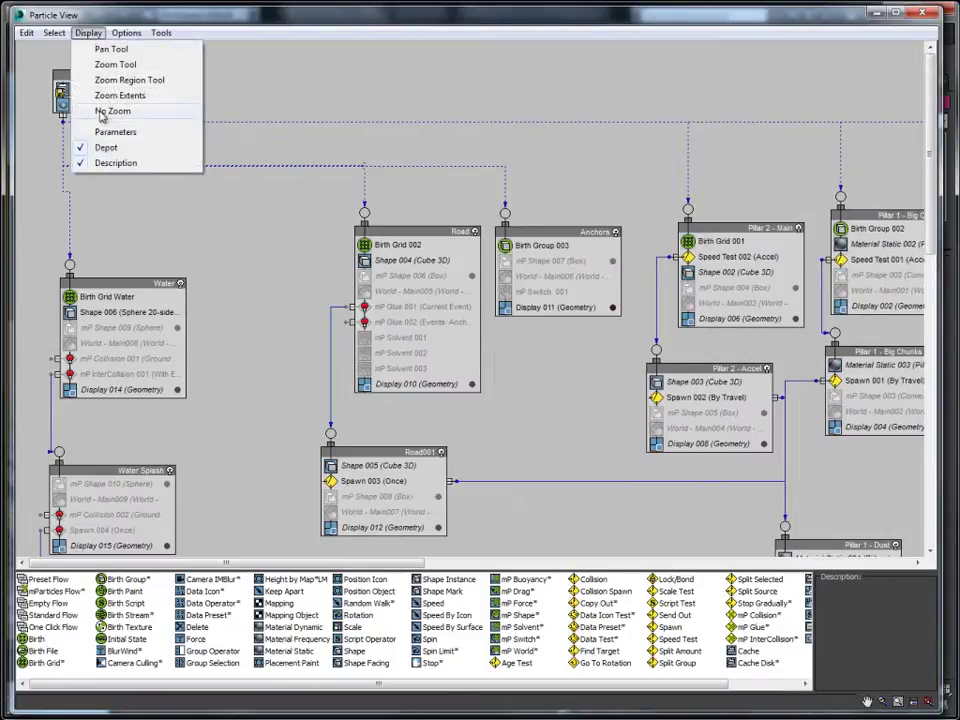
pyautogui.click(105, 147)
pyautogui.click(105, 160)
pyautogui.click(86, 32)
pyautogui.click(100, 162)
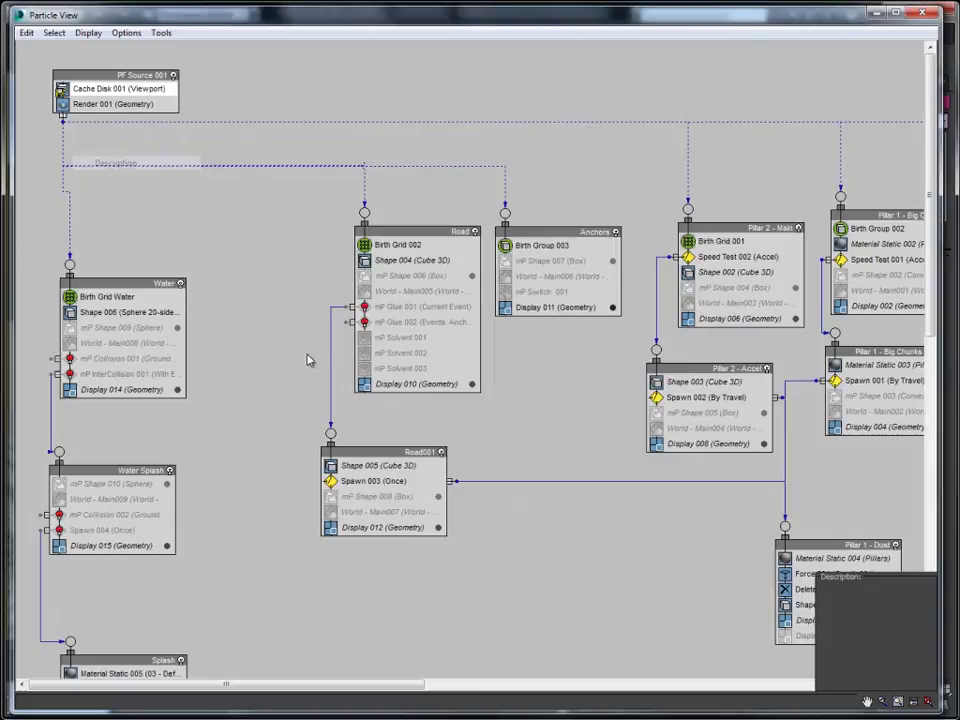
pyautogui.click(86, 32)
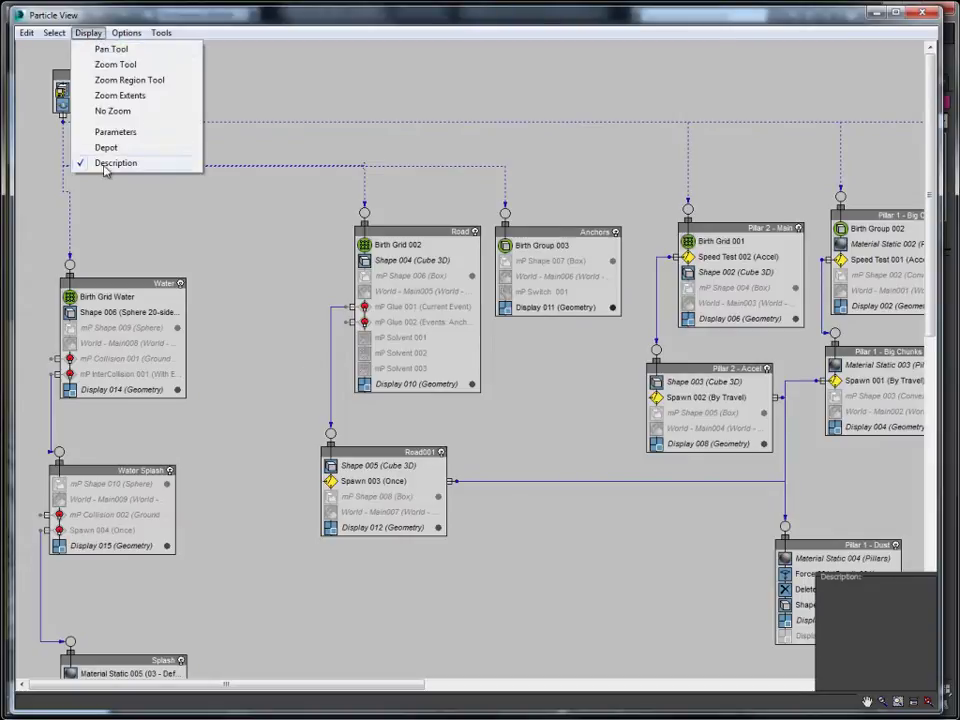
pyautogui.click(104, 162)
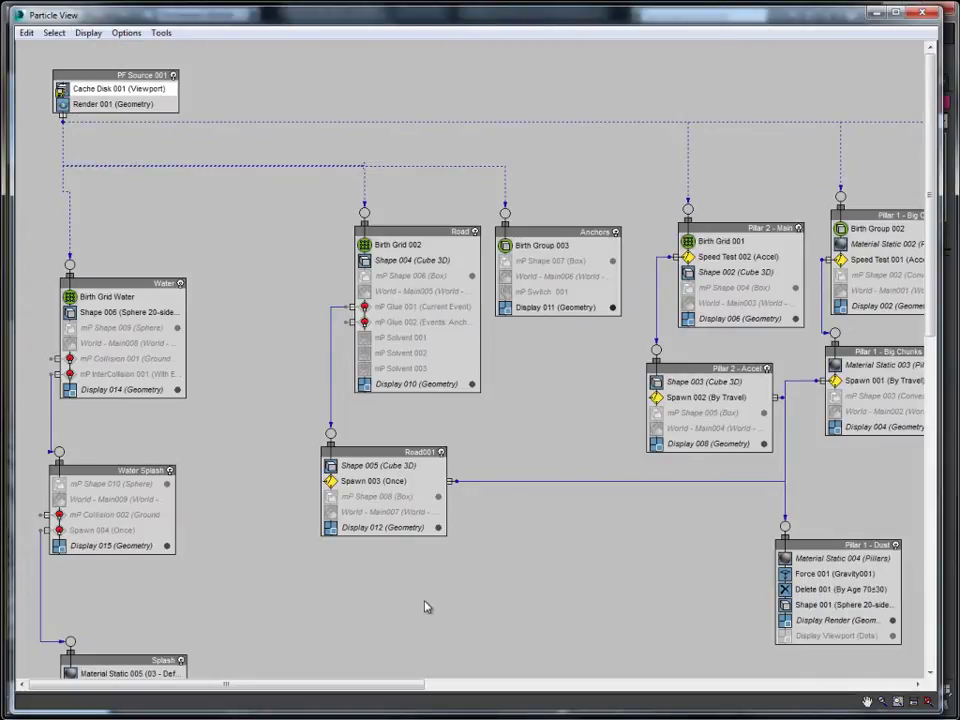
pyautogui.moveTo(98, 85); pyautogui.dragTo(193, 79)
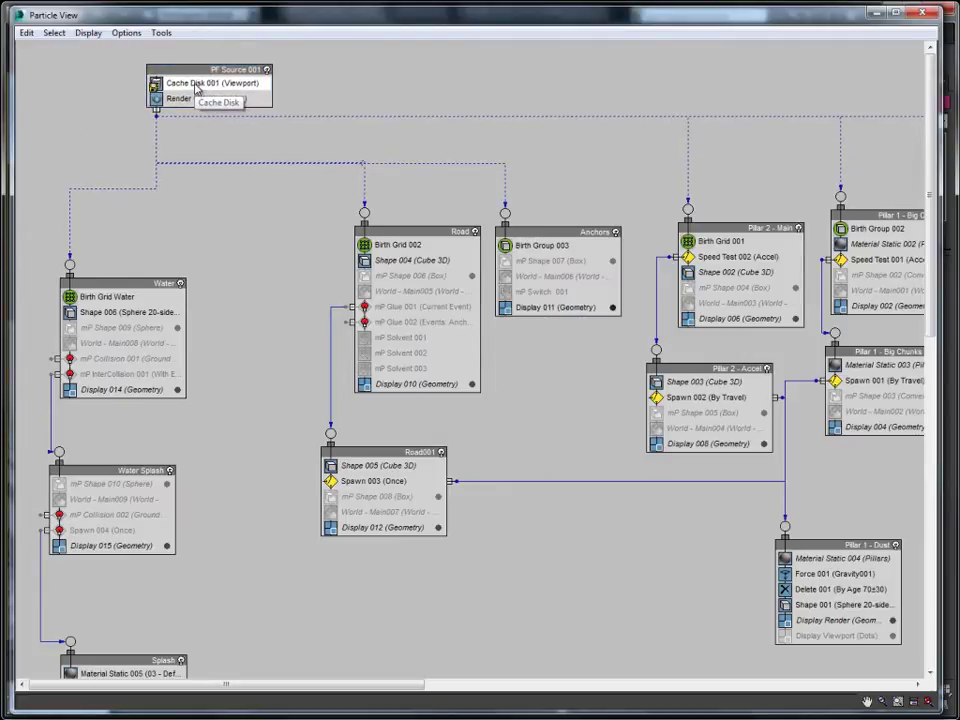
# Turn Description and Parameters back on and check the MainSimulation cache file without changing it.
pyautogui.click(88, 33)
pyautogui.click(124, 163)
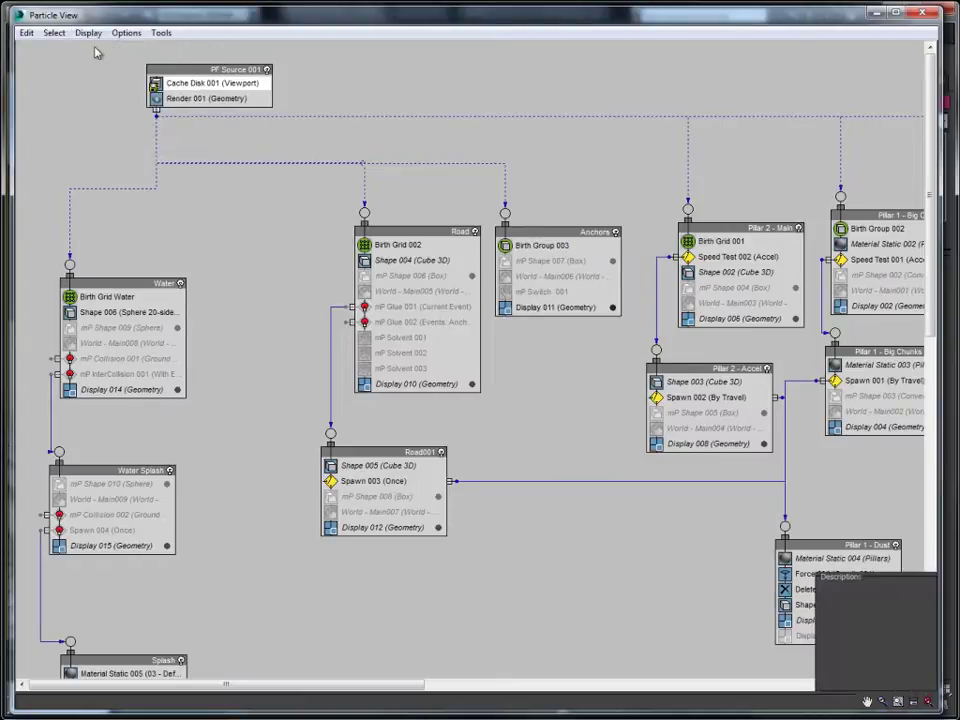
pyautogui.click(80, 33)
pyautogui.click(118, 132)
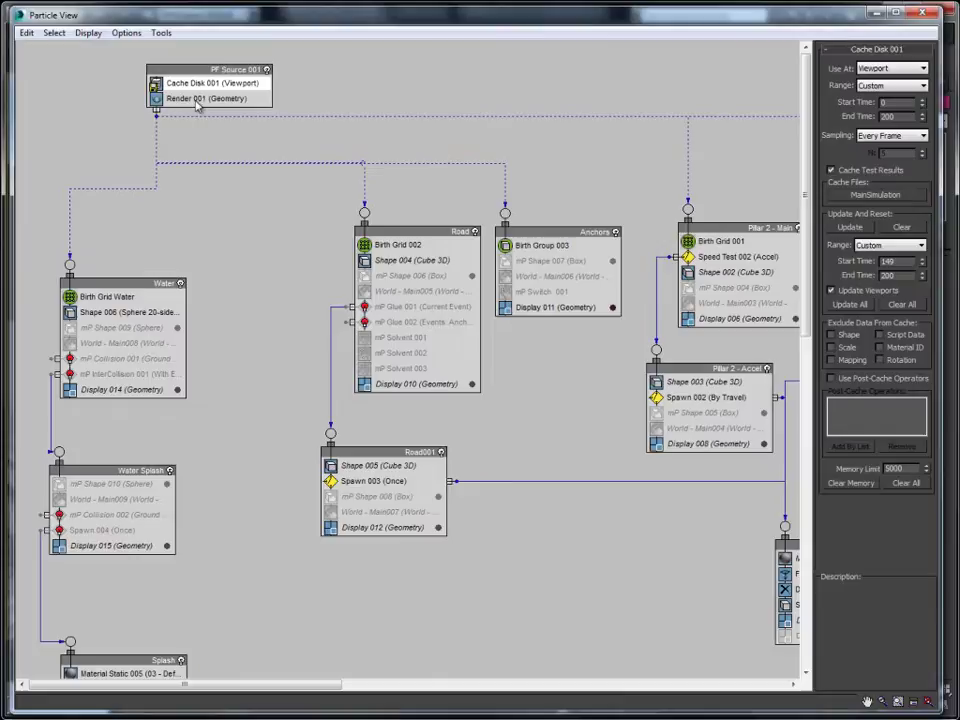
pyautogui.click(872, 197)
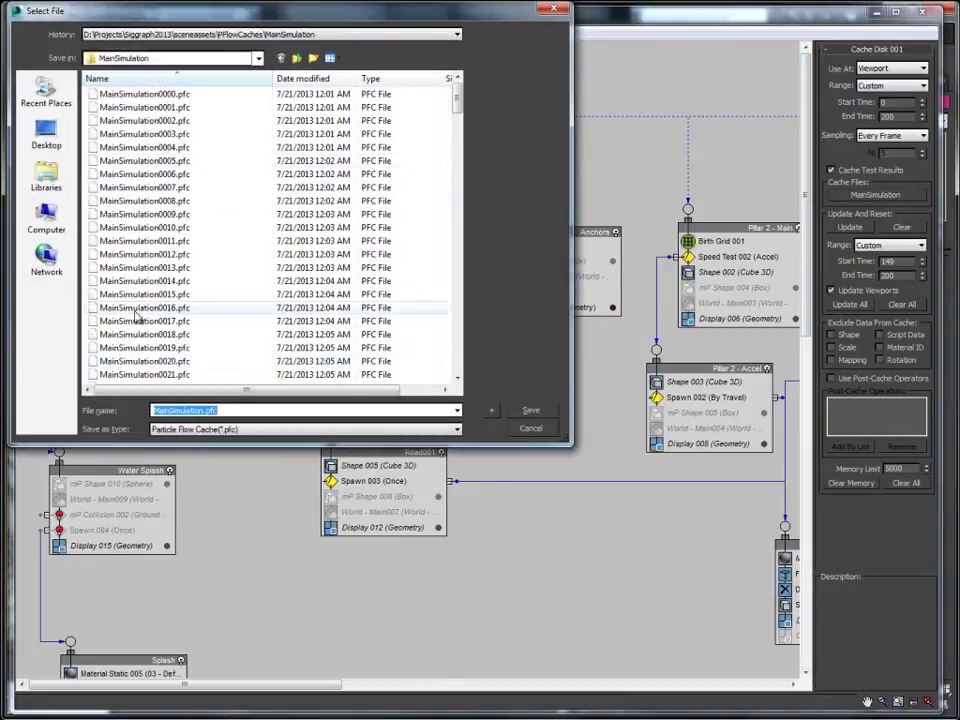
pyautogui.click(546, 430)
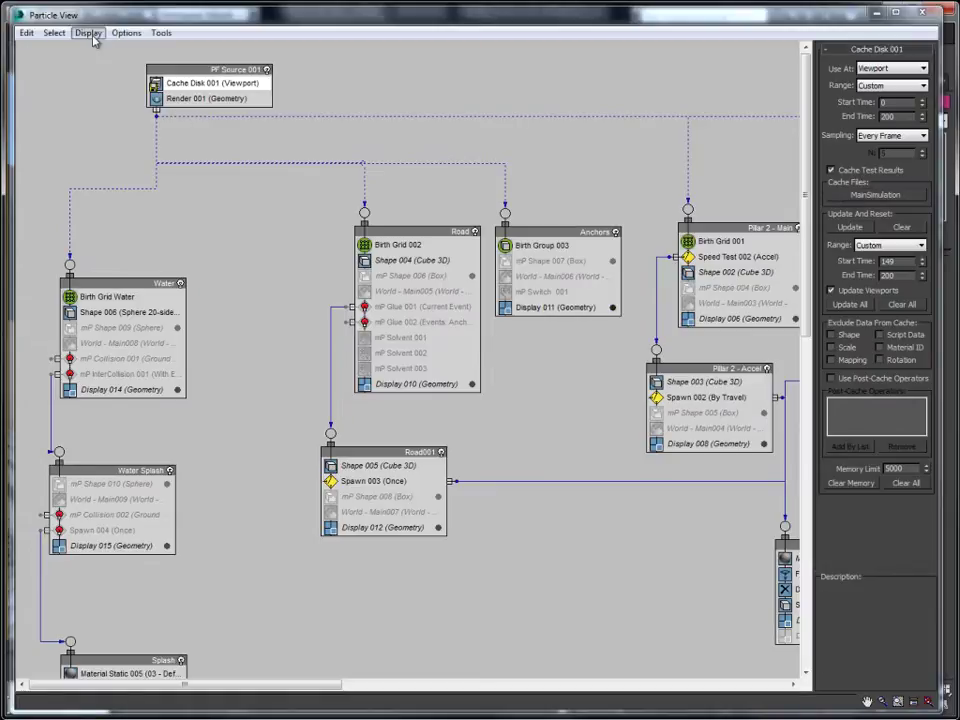
# Turn off the Parameters panel, drag PF Source 001 further right, and scroll the graph horizontally.
pyautogui.click(88, 32)
pyautogui.click(120, 131)
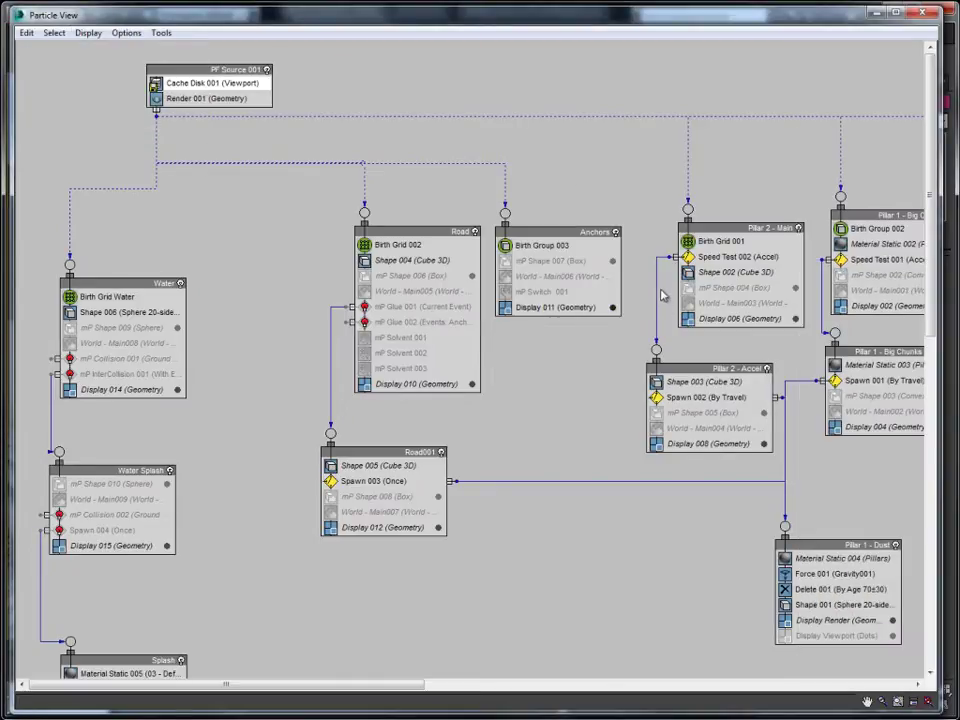
pyautogui.moveTo(234, 70); pyautogui.dragTo(300, 71)
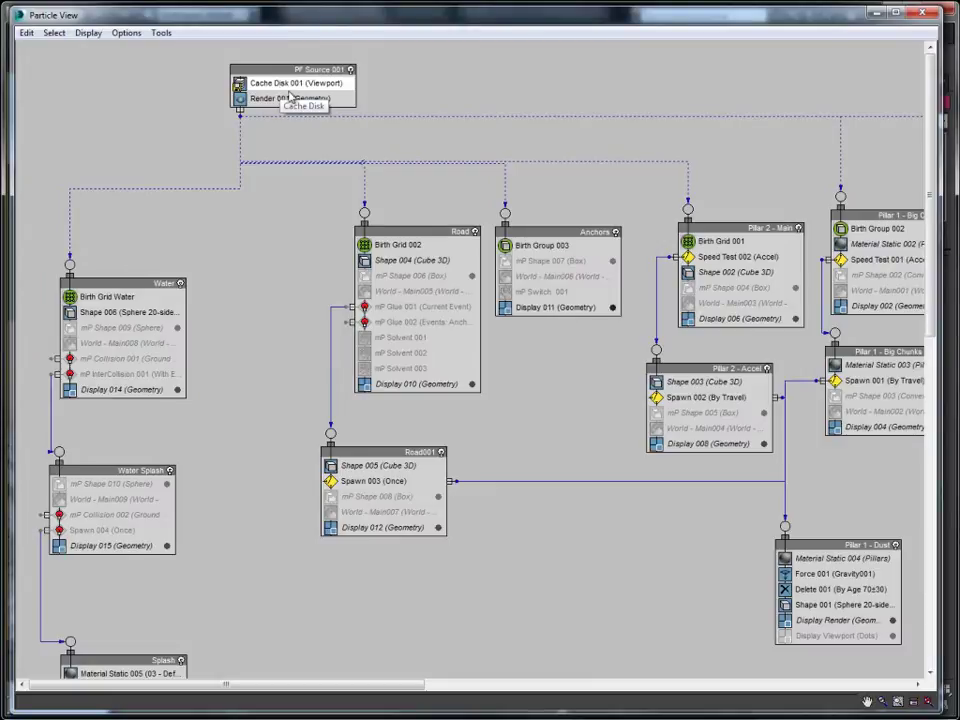
pyautogui.moveTo(250, 69); pyautogui.dragTo(283, 69)
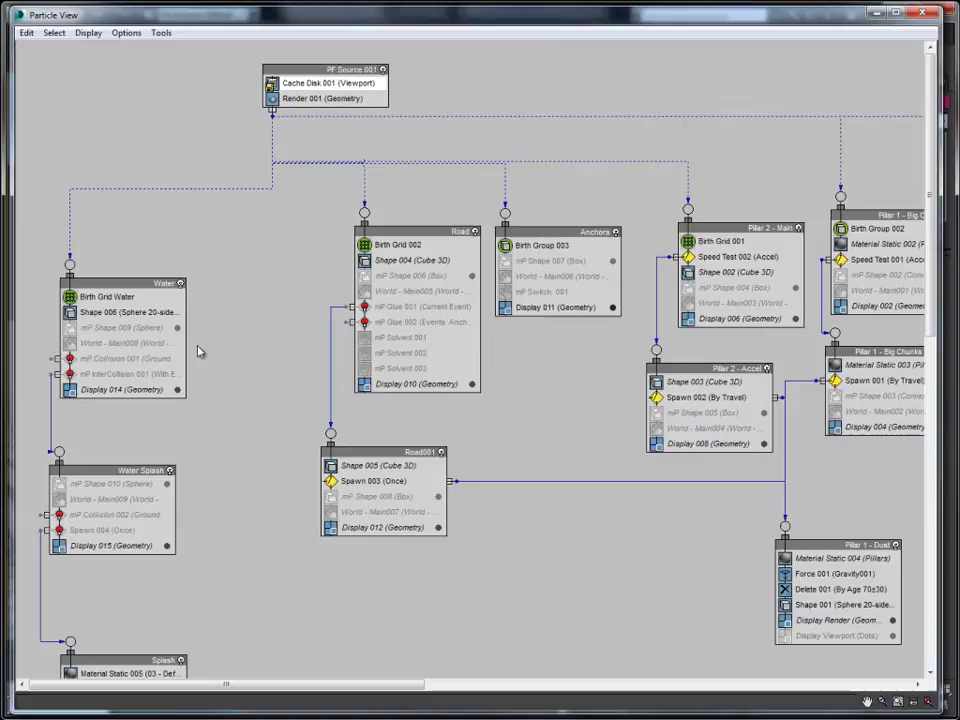
pyautogui.moveTo(344, 684); pyautogui.dragTo(536, 713)
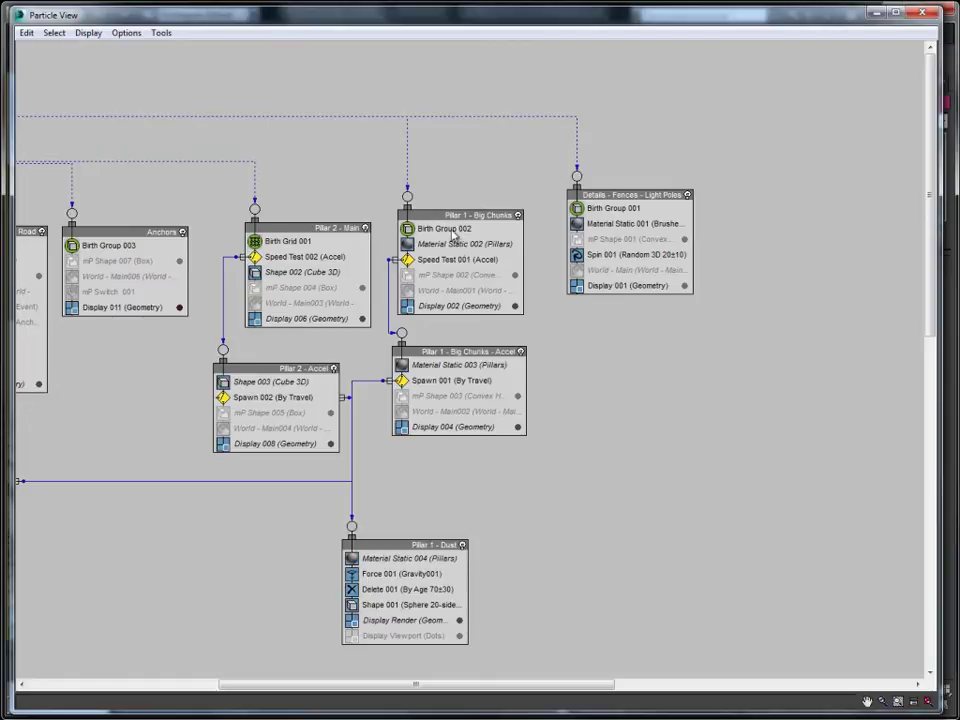
# Select Birth Group 002, nudge the Pillar 1 - Dust event right, and drag Particle View lower.
pyautogui.click(440, 230)
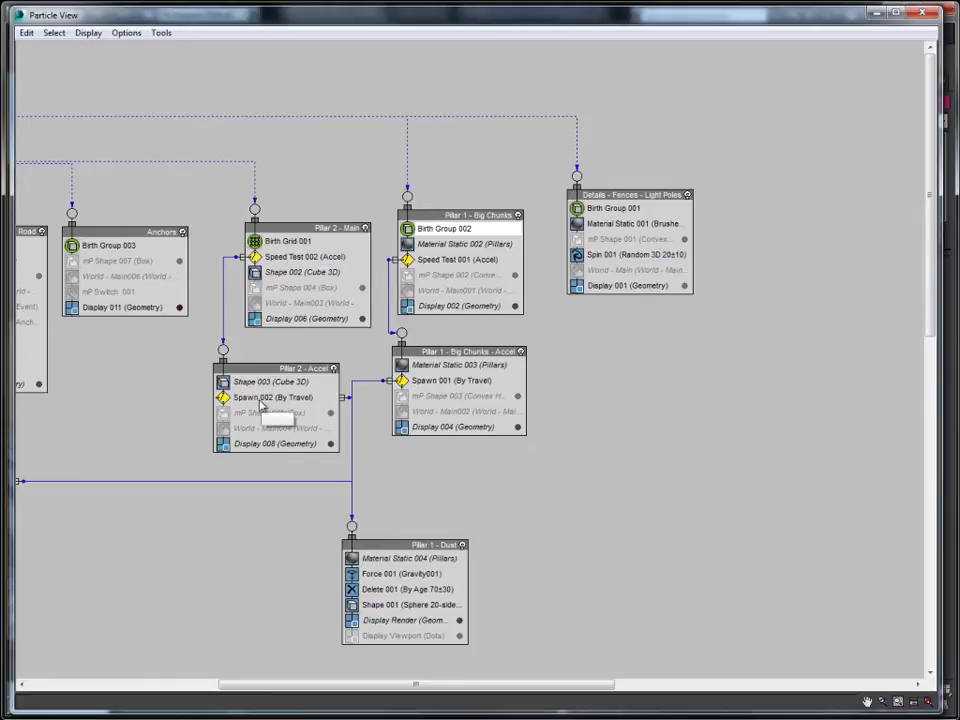
pyautogui.moveTo(420, 544); pyautogui.dragTo(428, 543)
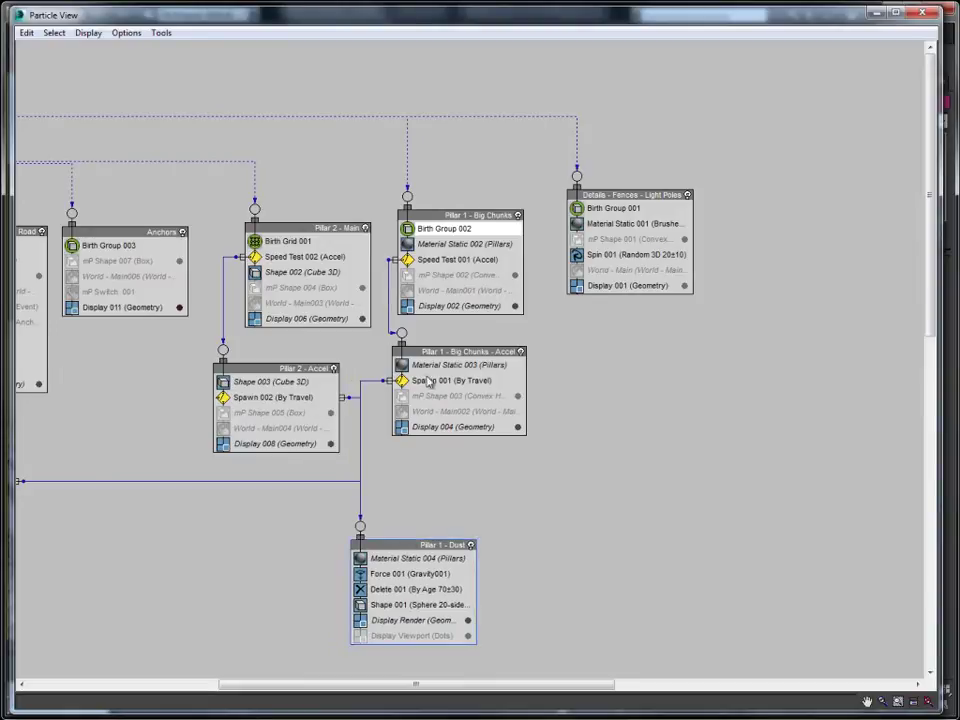
pyautogui.moveTo(453, 680); pyautogui.dragTo(457, 694)
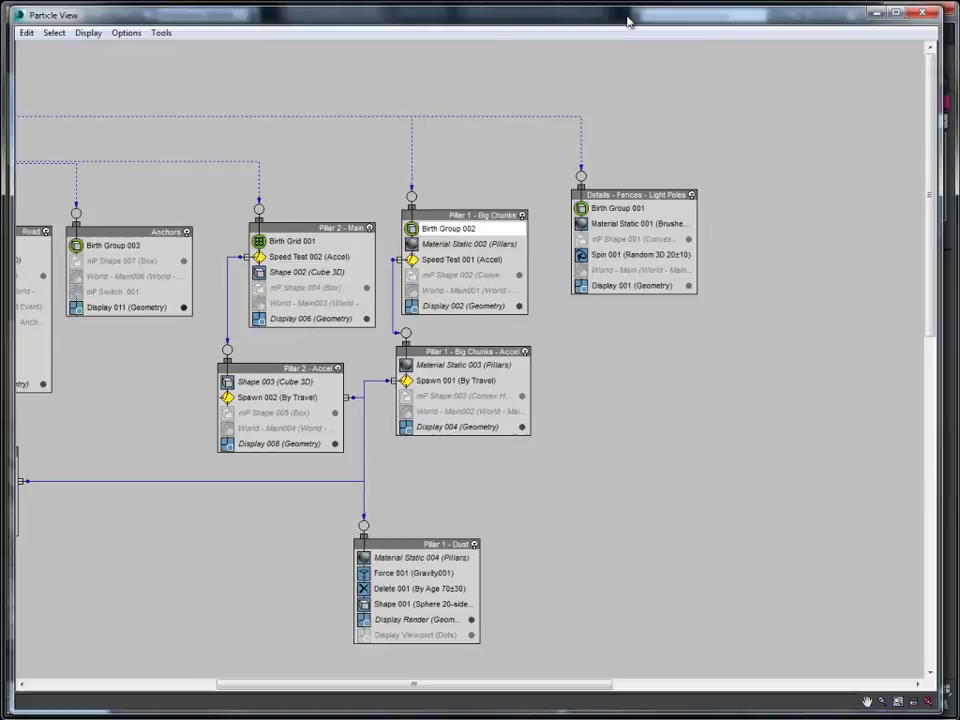
pyautogui.moveTo(628, 18); pyautogui.dragTo(604, 390)
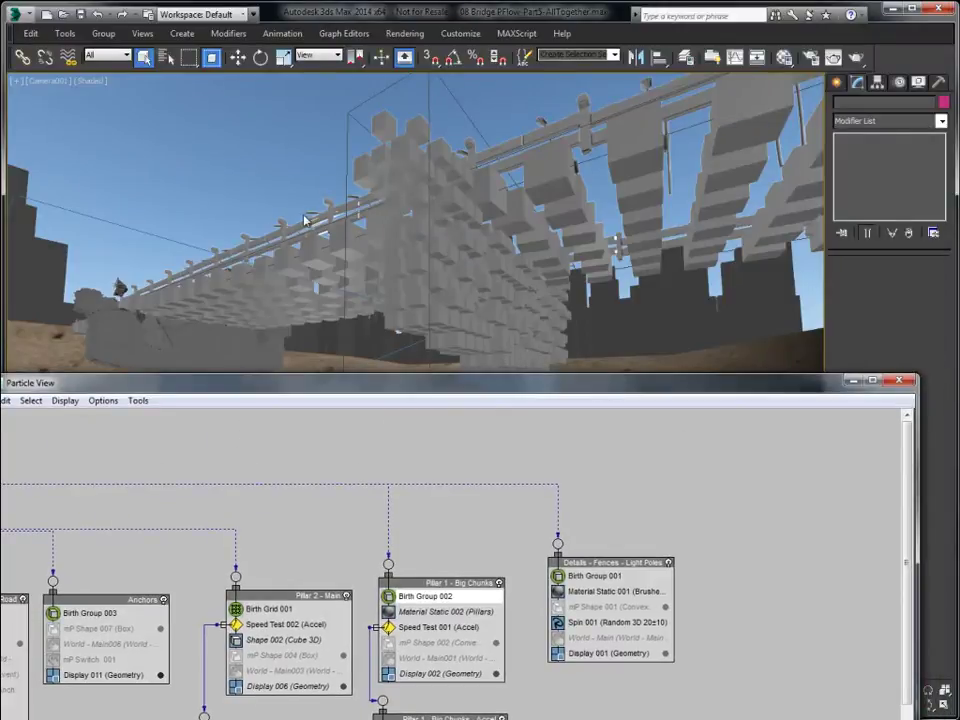
# Raise Particle View, reposition the Details and Road events, and select Birth Grid 002.
pyautogui.moveTo(390, 384); pyautogui.dragTo(401, 66)
pyautogui.moveTo(629, 263); pyautogui.dragTo(647, 244)
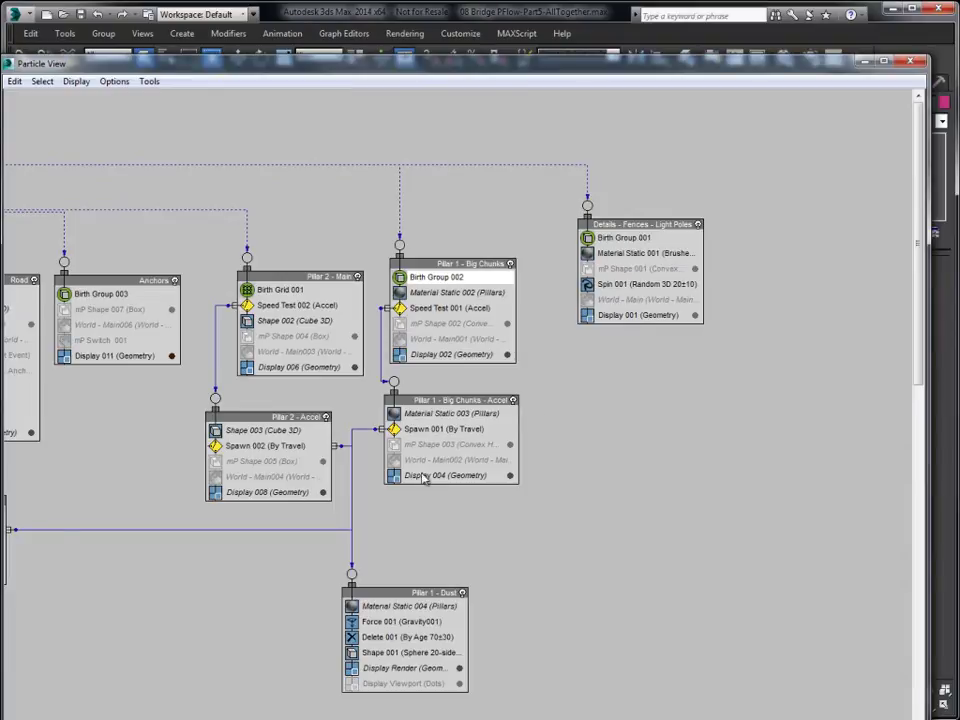
pyautogui.moveTo(418, 683); pyautogui.dragTo(847, 683, button='middle')
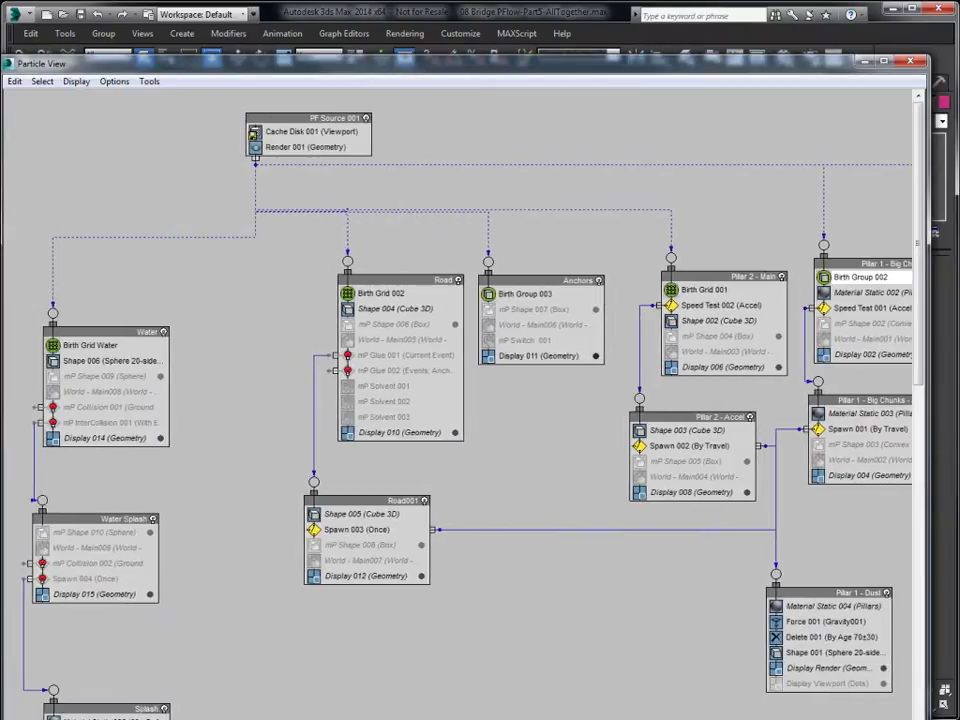
pyautogui.moveTo(406, 279); pyautogui.dragTo(397, 256)
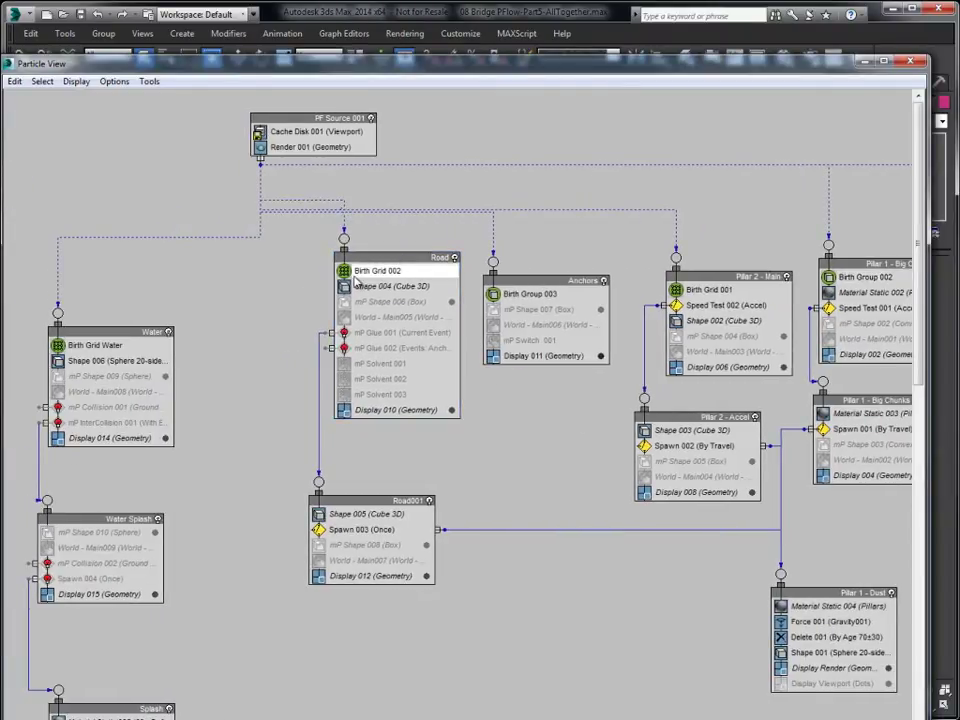
pyautogui.click(396, 272)
# Scroll the flow graph down and back up, then close Particle View.
pyautogui.scroll(-3, 922, 318)
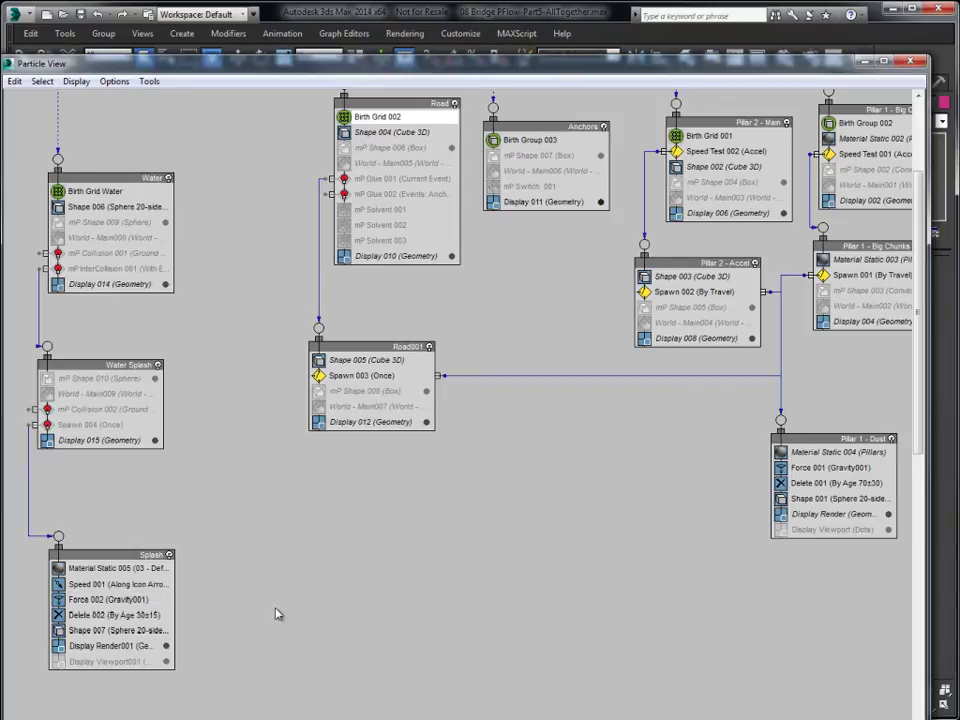
pyautogui.scroll(5, 230, 130)
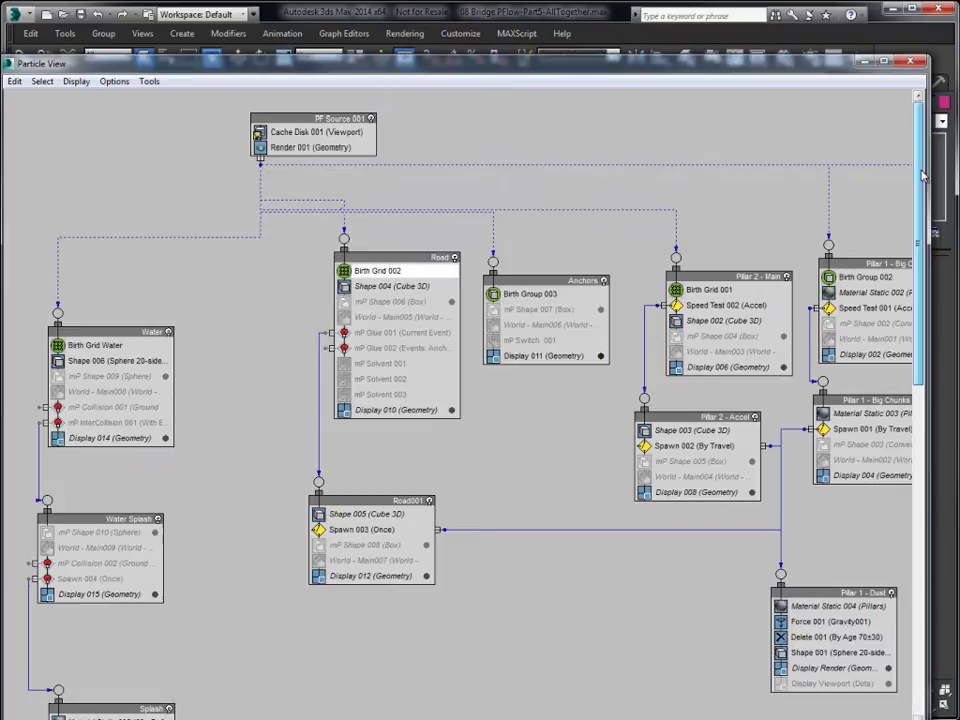
pyautogui.click(906, 63)
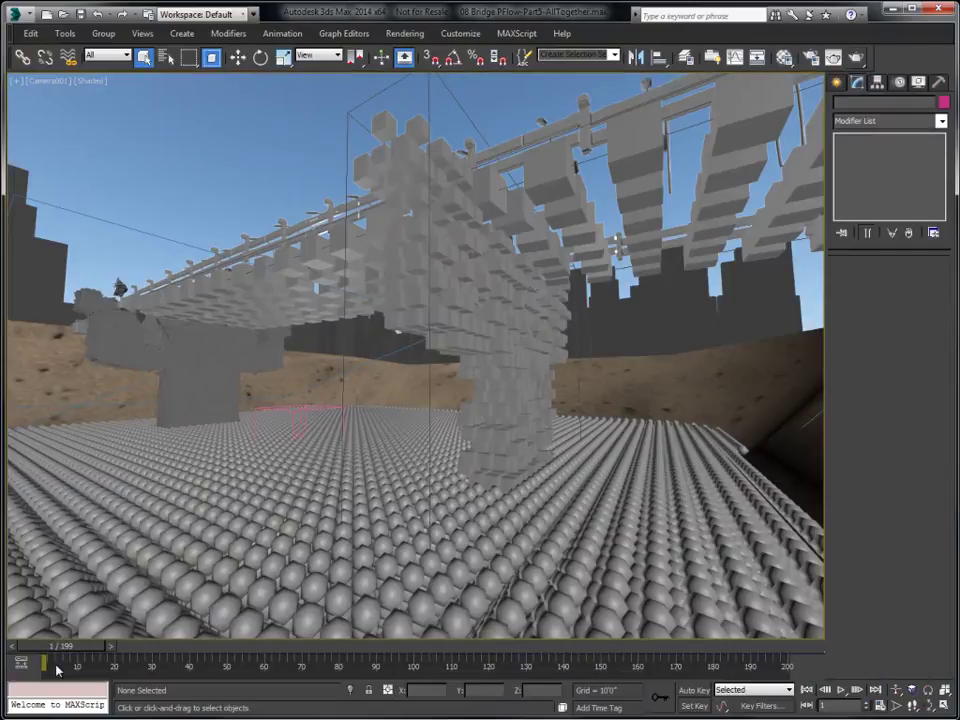
# Scrub the time slider through frames 28, 46, 98 and 101, ending at frame 152.
pyautogui.moveTo(70, 650); pyautogui.dragTo(234, 650)
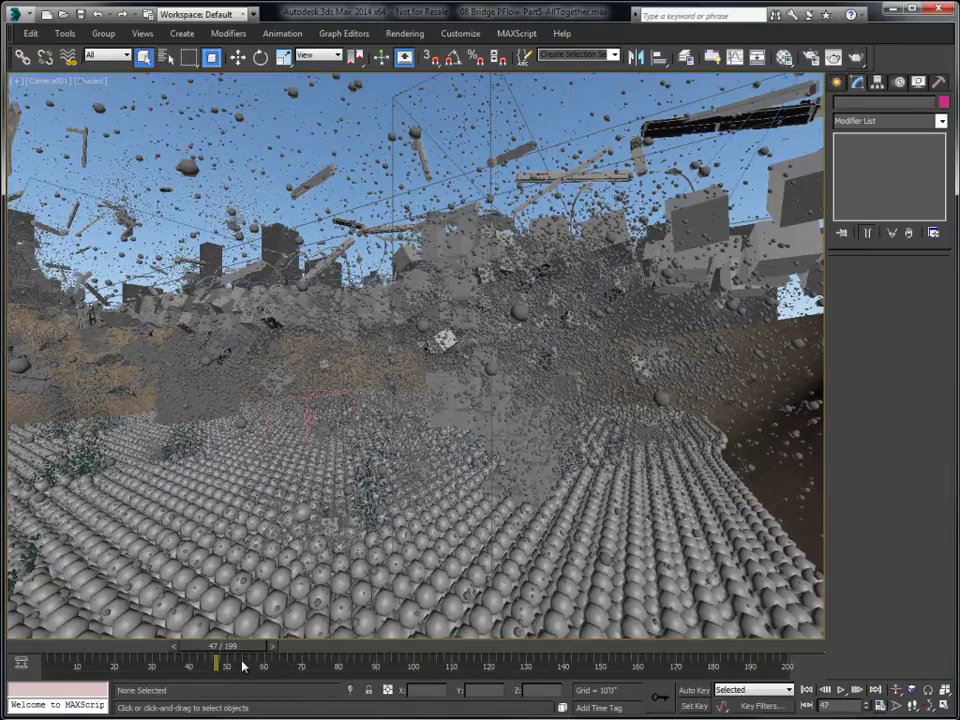
pyautogui.moveTo(240, 655); pyautogui.dragTo(236, 655)
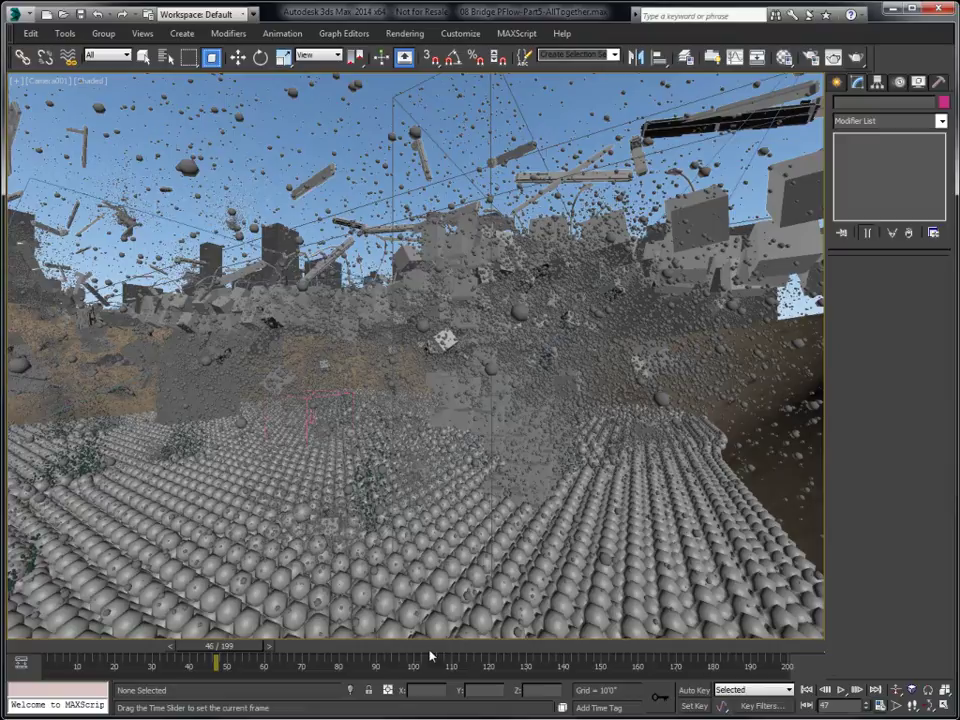
pyautogui.moveTo(436, 645); pyautogui.dragTo(377, 651)
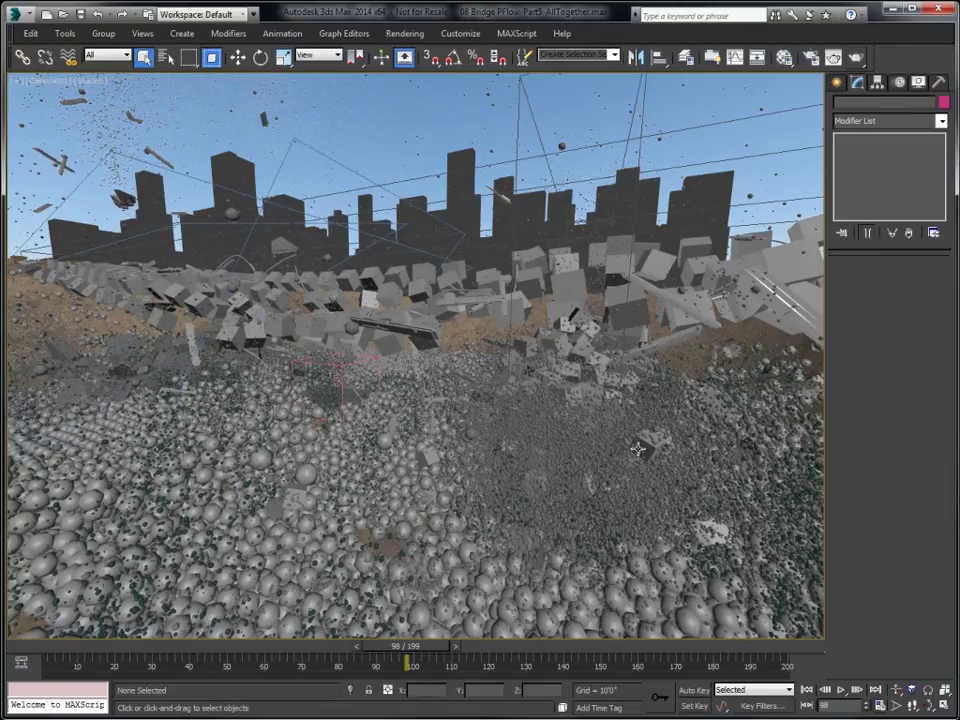
pyautogui.moveTo(435, 648); pyautogui.dragTo(447, 648)
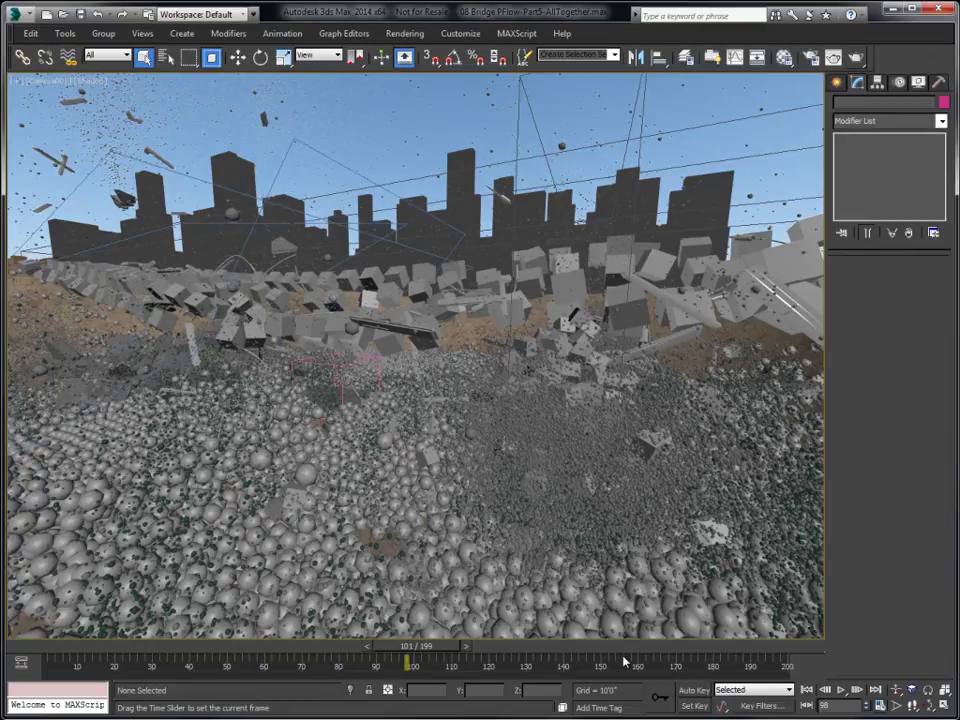
pyautogui.moveTo(625, 662); pyautogui.dragTo(607, 660)
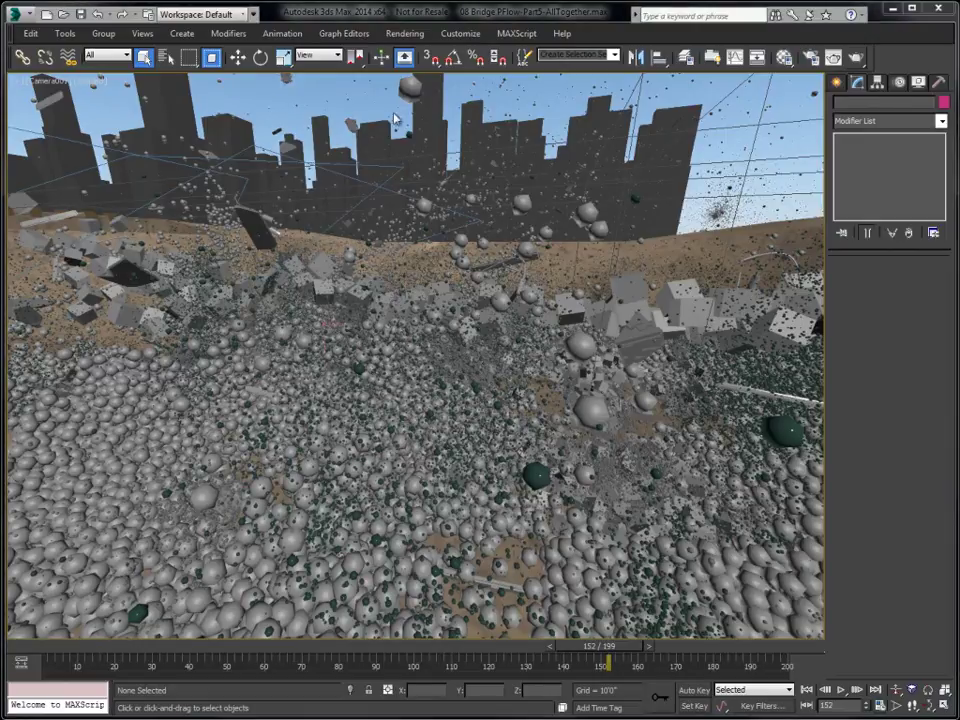
# Open RAM Player via Rendering > Compare Media in RAM Player.
pyautogui.click(404, 33)
pyautogui.moveTo(455, 56)
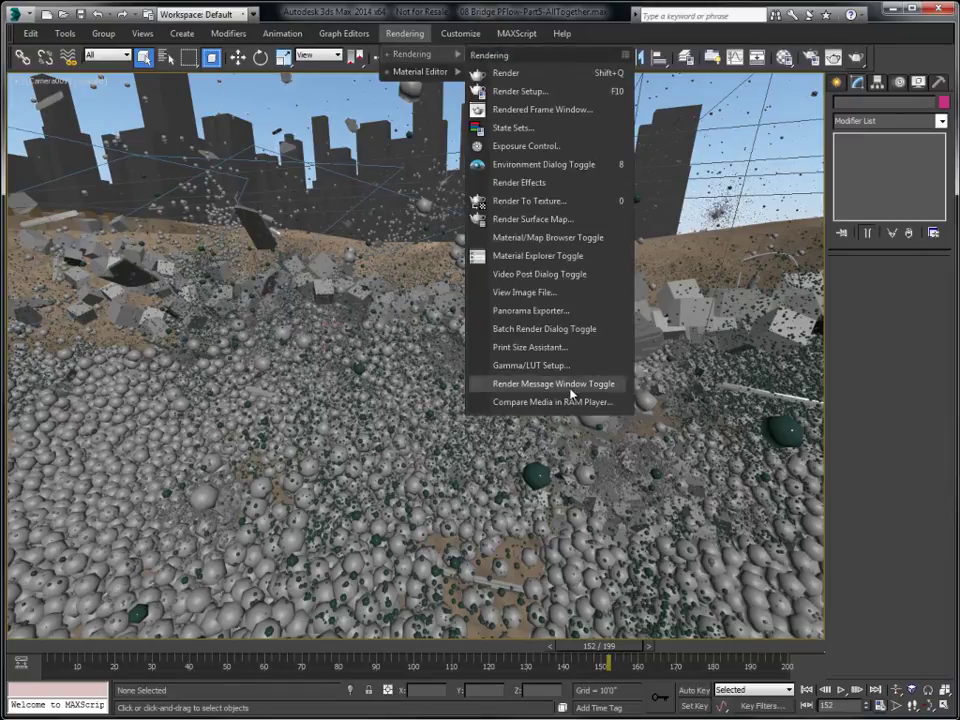
pyautogui.click(520, 402)
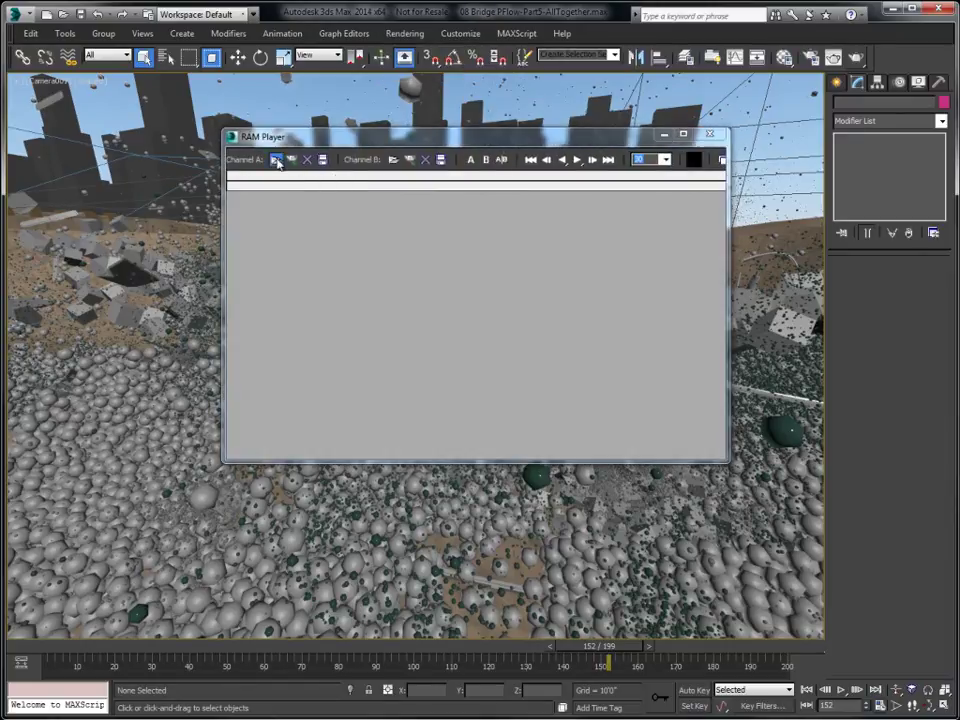
# Load previews/MainSimulation/ParticlesOnly MainSimulation0000.ifl into channel A with frames 0 to 200.
pyautogui.click(275, 160)
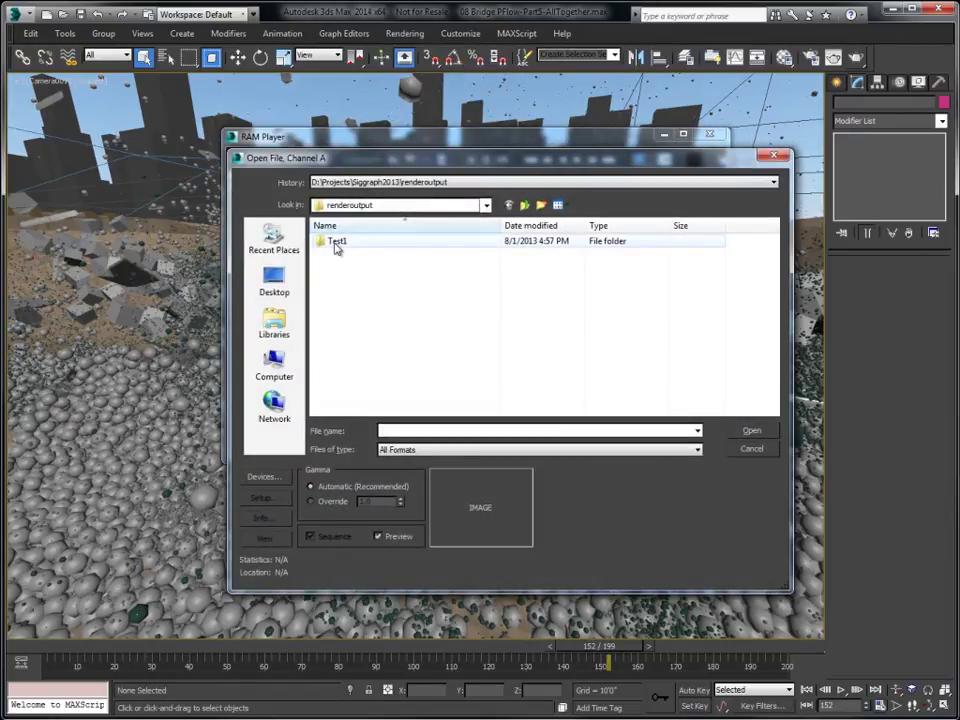
pyautogui.doubleClick(337, 243)
pyautogui.click(525, 205)
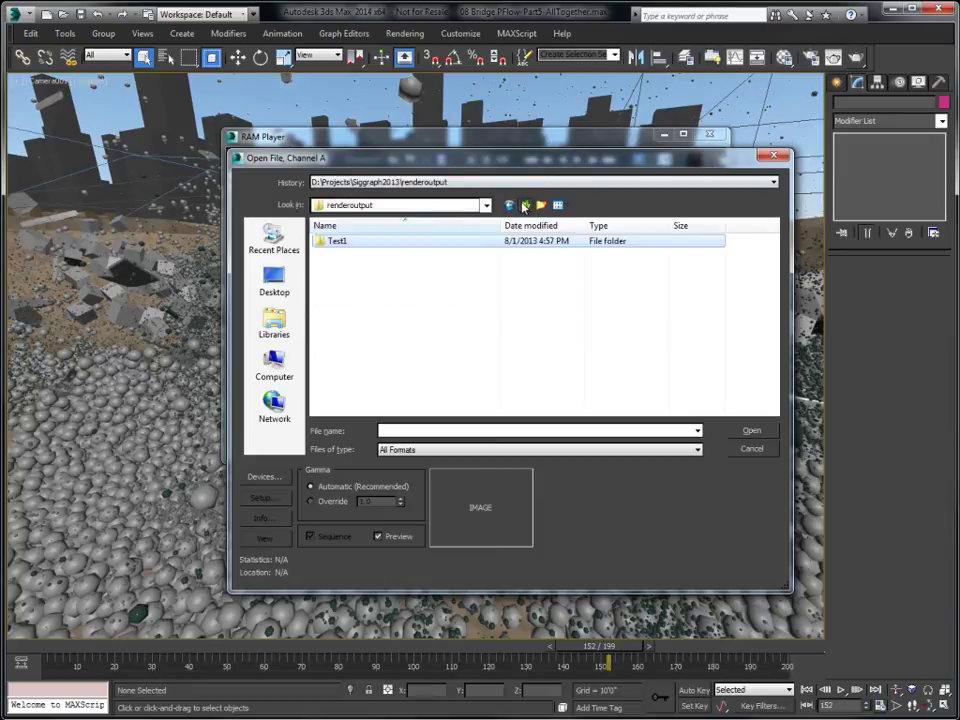
pyautogui.click(525, 205)
pyautogui.doubleClick(342, 379)
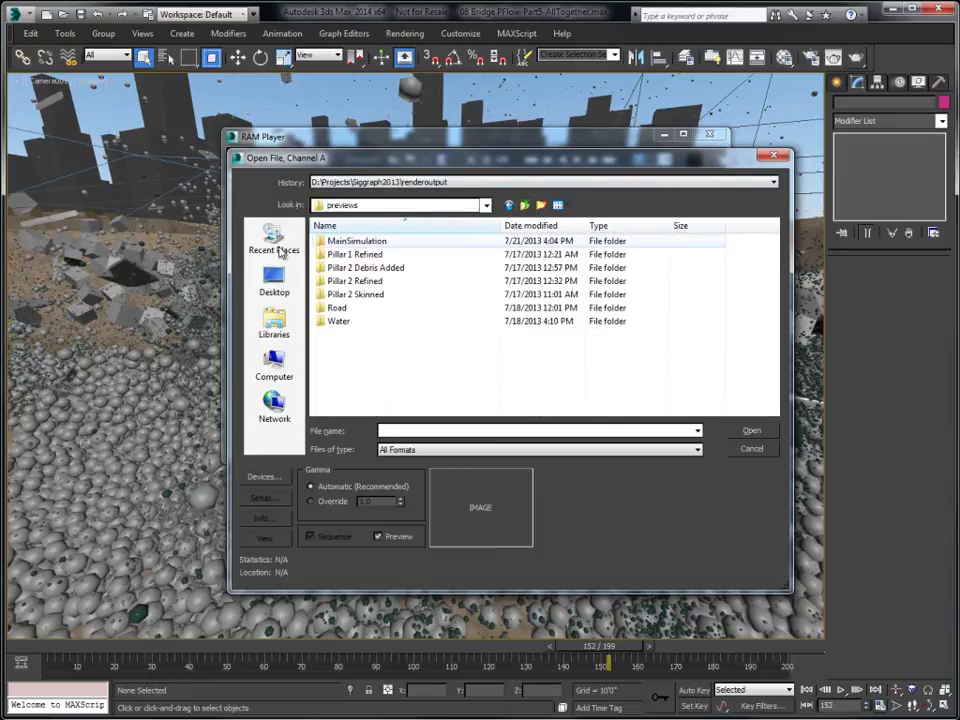
pyautogui.doubleClick(364, 245)
pyautogui.doubleClick(372, 262)
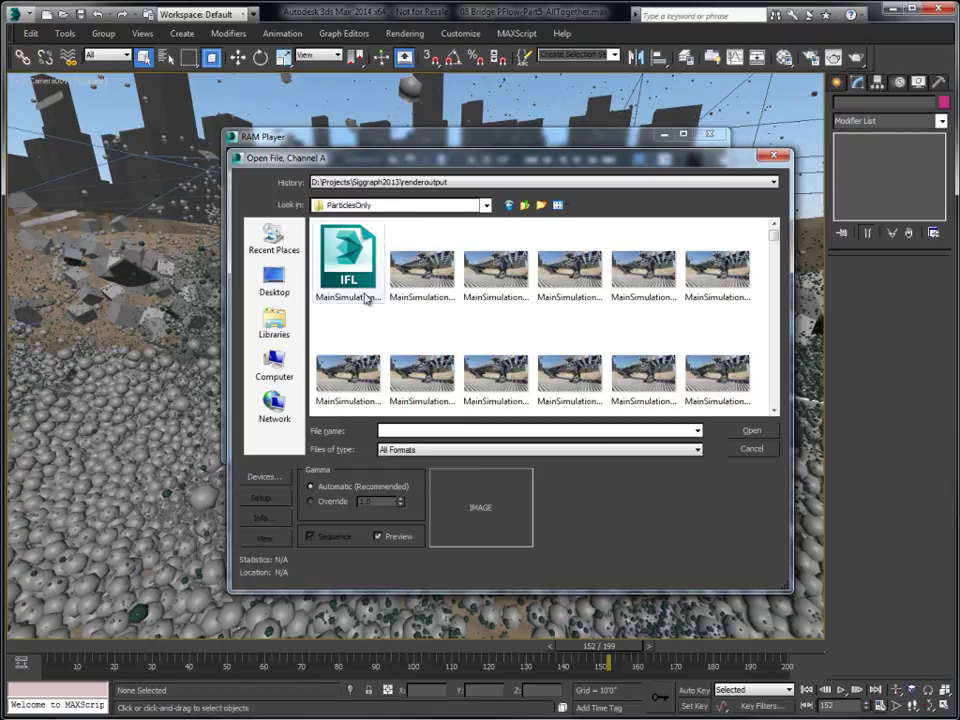
pyautogui.click(421, 268)
pyautogui.click(751, 432)
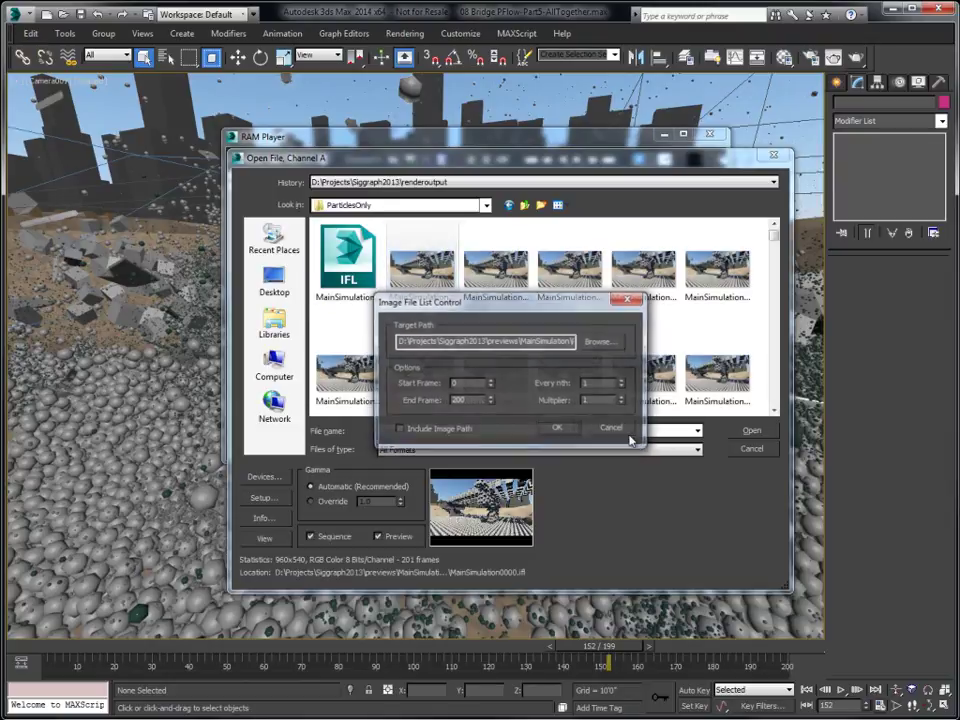
pyautogui.click(558, 429)
pyautogui.click(502, 366)
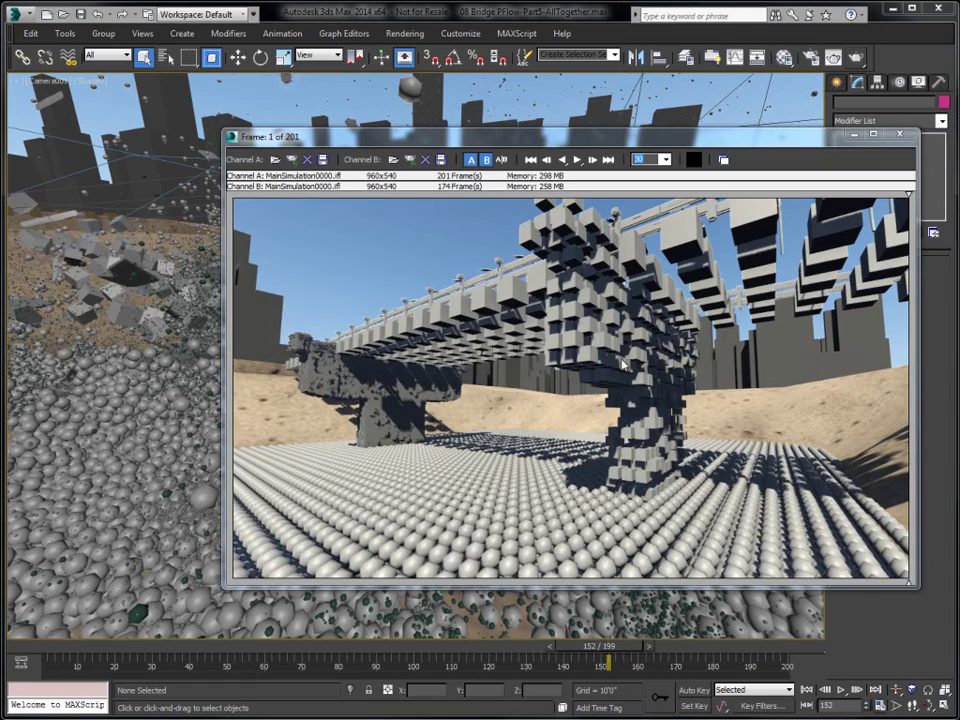
# Play the particles-only preview, stop it, return to frame 1, and drag the A/B split line.
pyautogui.moveTo(585, 147); pyautogui.dragTo(485, 145)
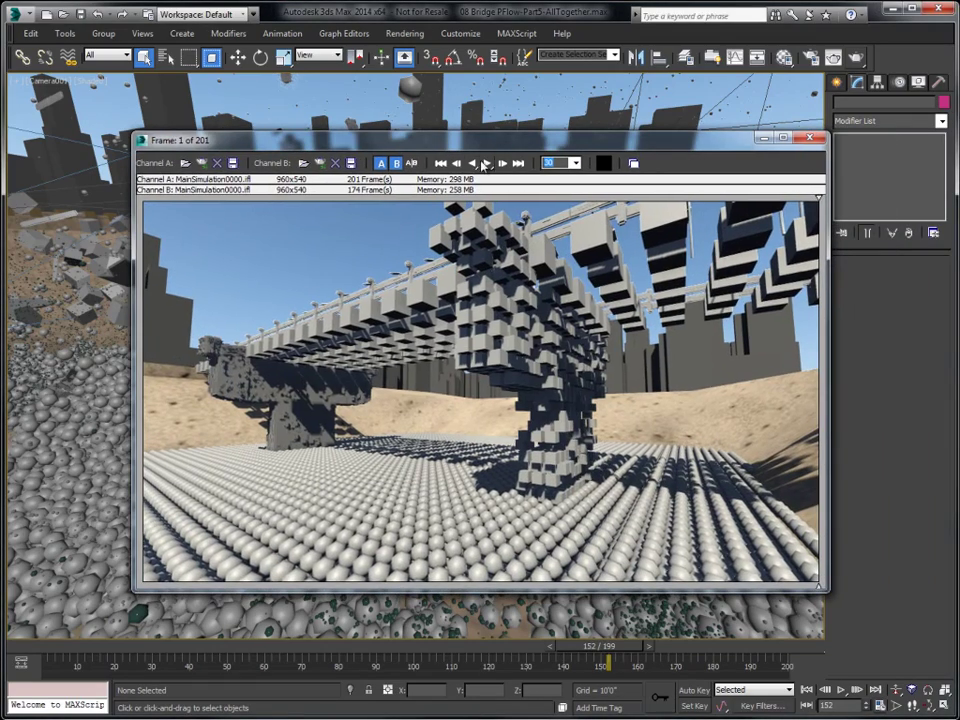
pyautogui.click(484, 163)
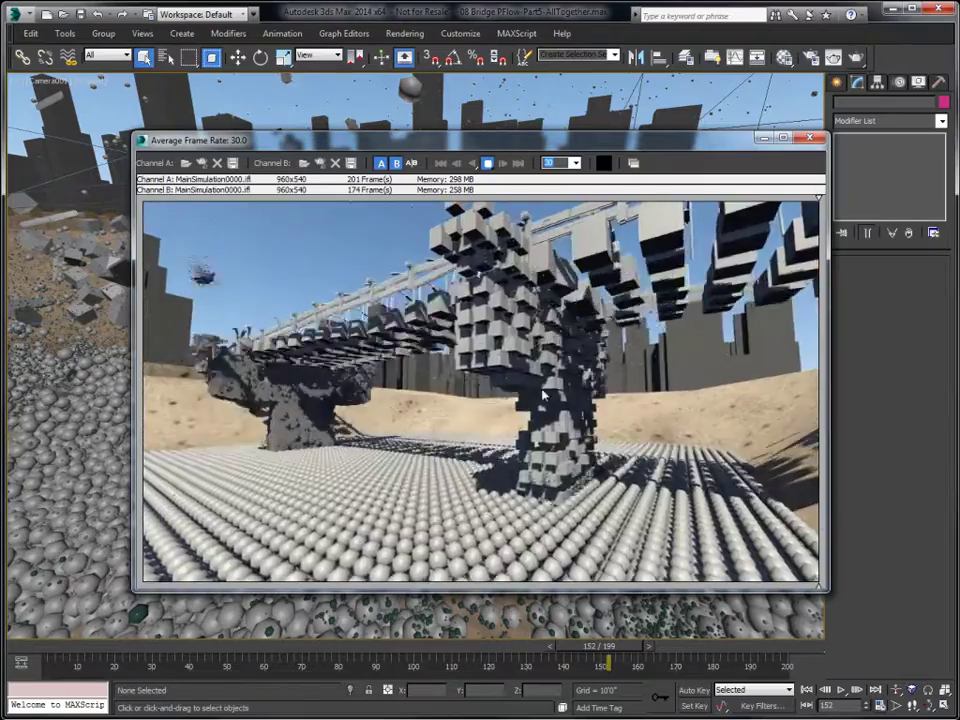
pyautogui.click(487, 165)
pyautogui.press('Home')
pyautogui.moveTo(818, 200); pyautogui.dragTo(830, 233)
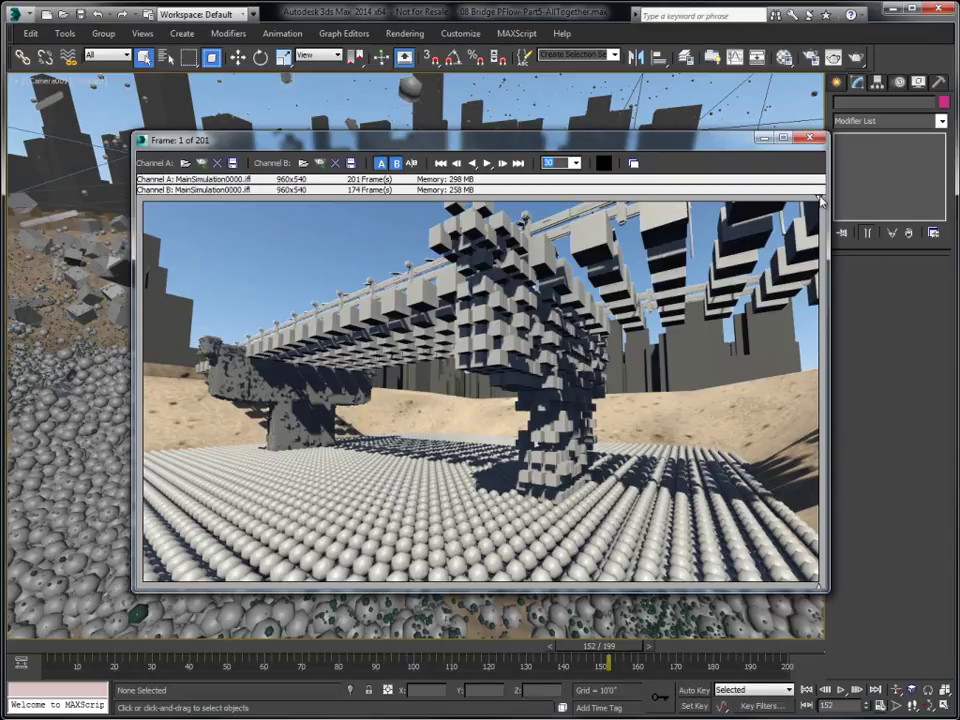
# Sweep the A/B split line across the frame to compare skinned-mesh channel B with particle channel A.
pyautogui.moveTo(818, 203); pyautogui.dragTo(122, 225)
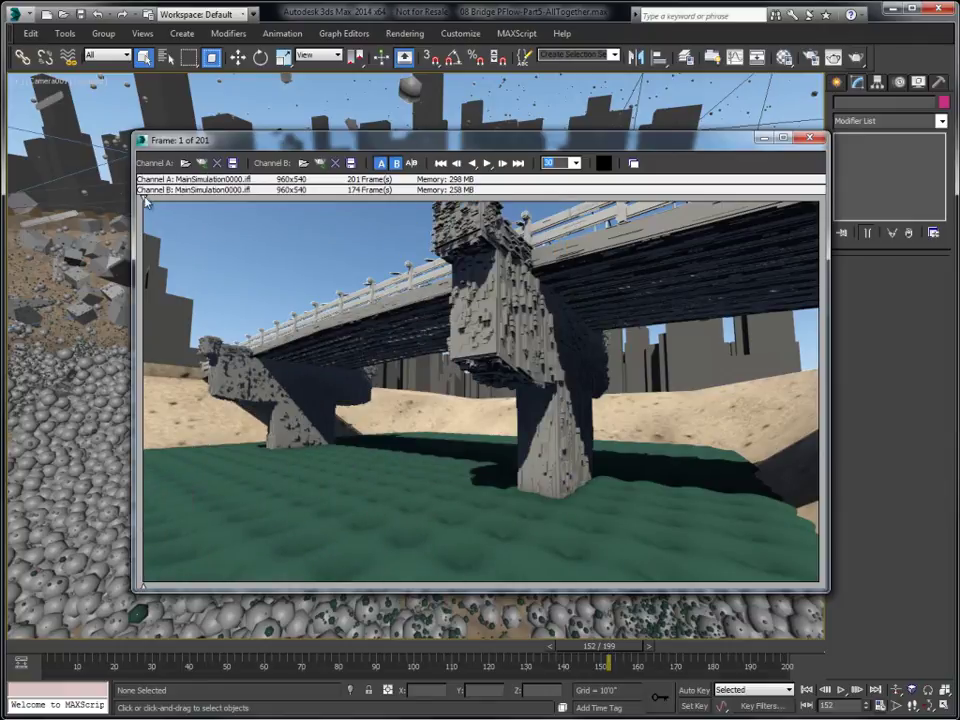
pyautogui.moveTo(145, 202); pyautogui.dragTo(727, 238)
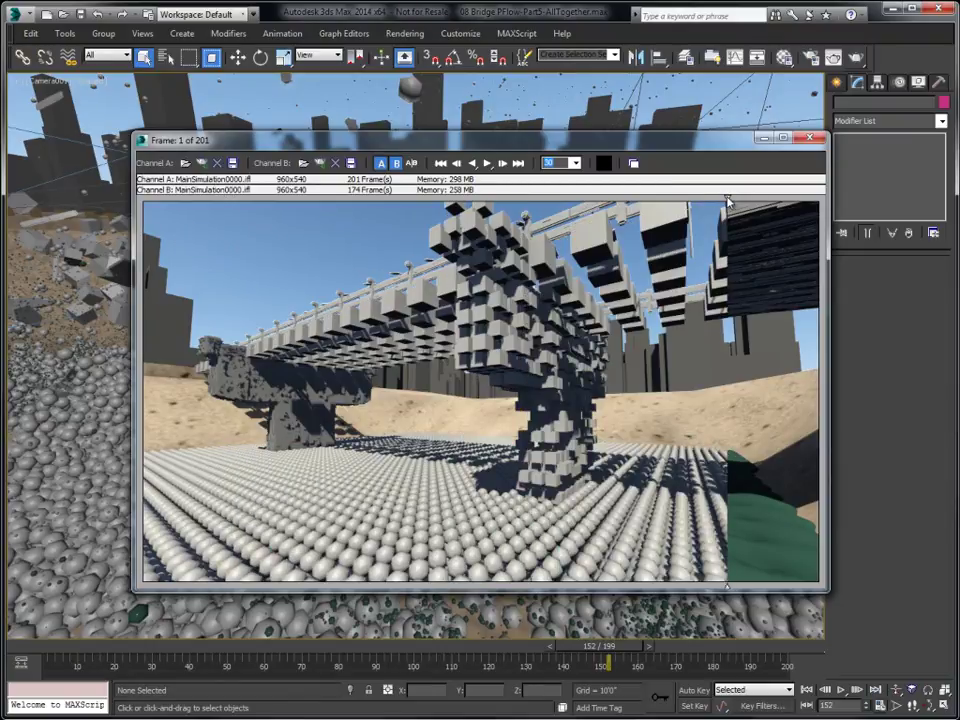
pyautogui.moveTo(728, 203); pyautogui.dragTo(185, 204)
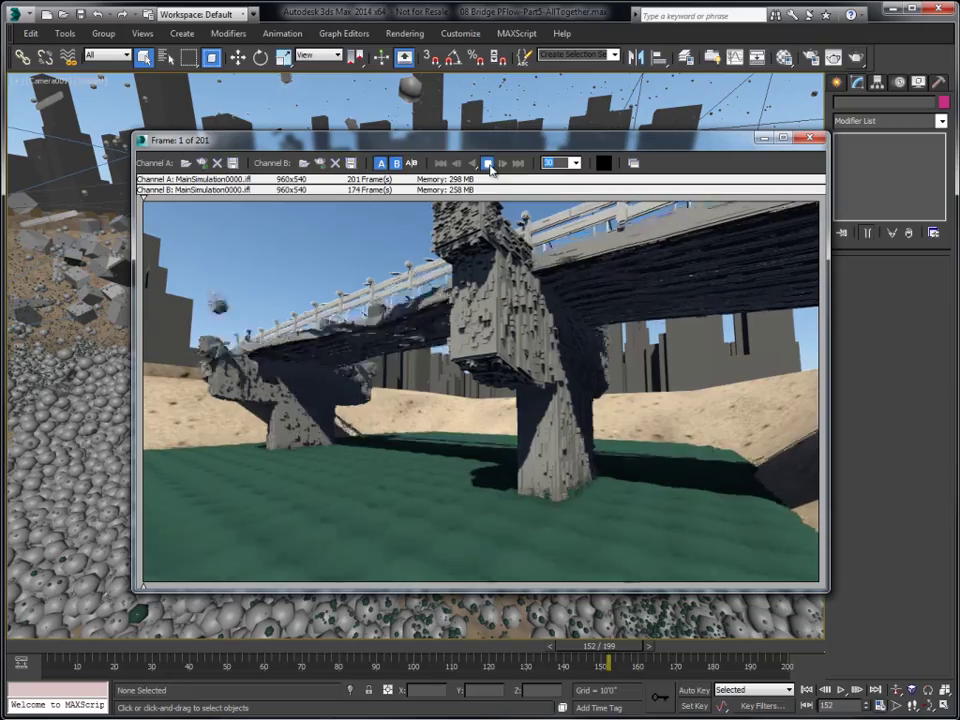